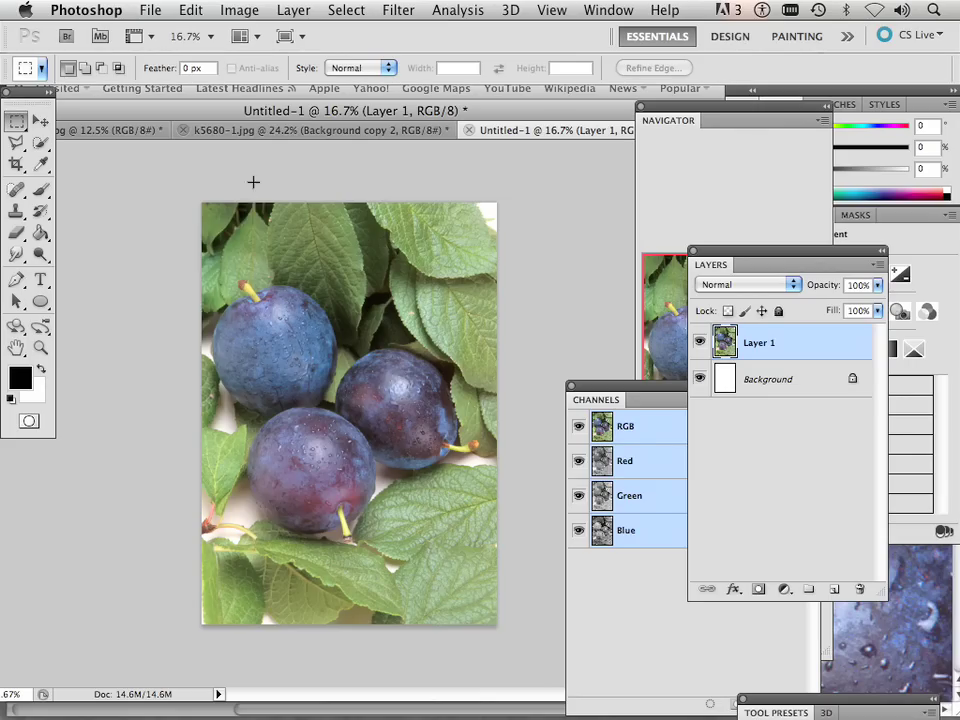
Switch the plum photo's image mode to Lab Color from the Image > Mode menu.
left_click(226, 8)
mouse_move(386, 32)
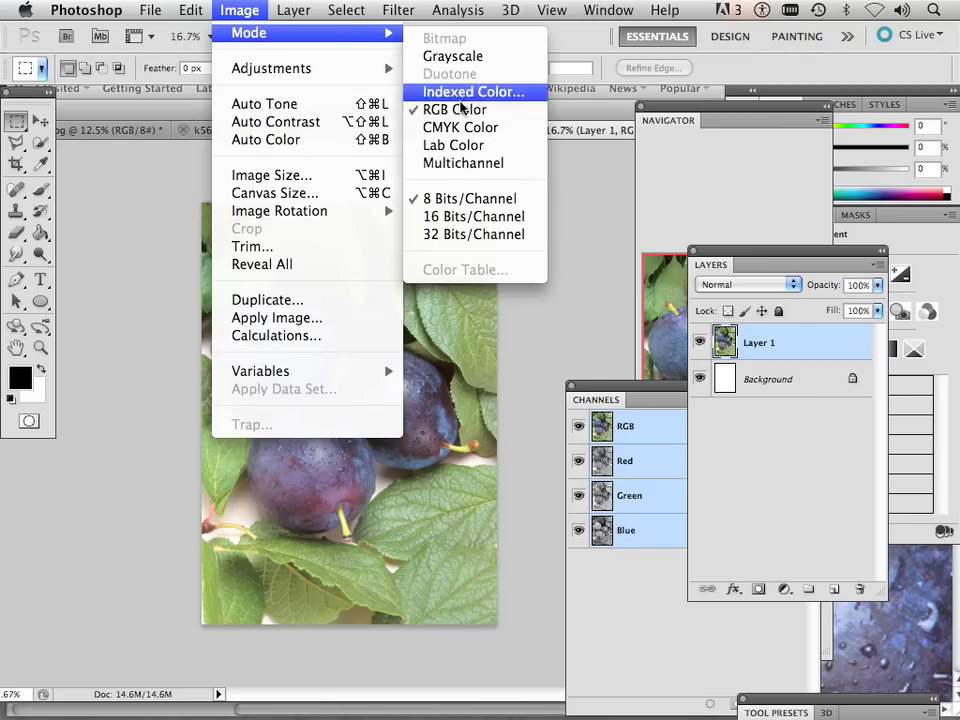
left_click(447, 145)
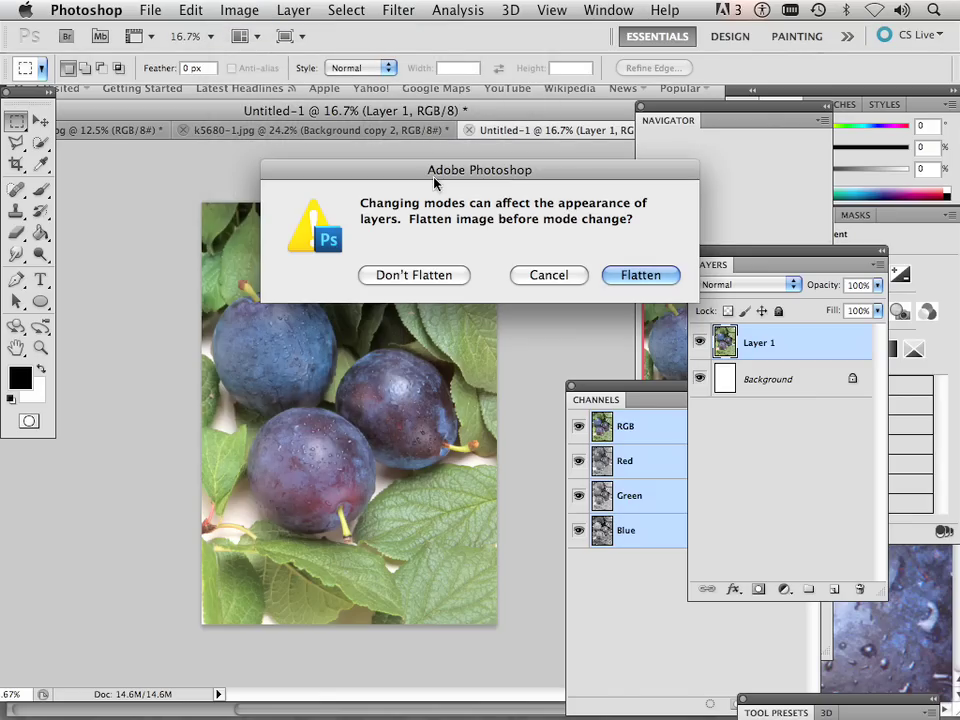
left_click(636, 277)
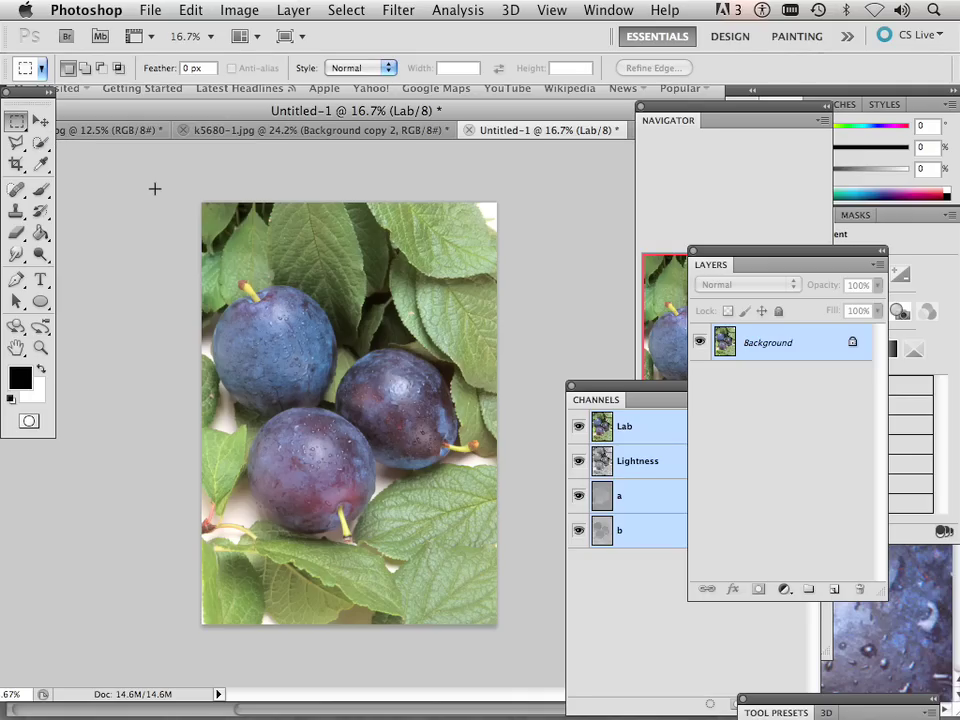
Select all, view the Lightness channel alone, then restore the a and b channels.
key("super+a")
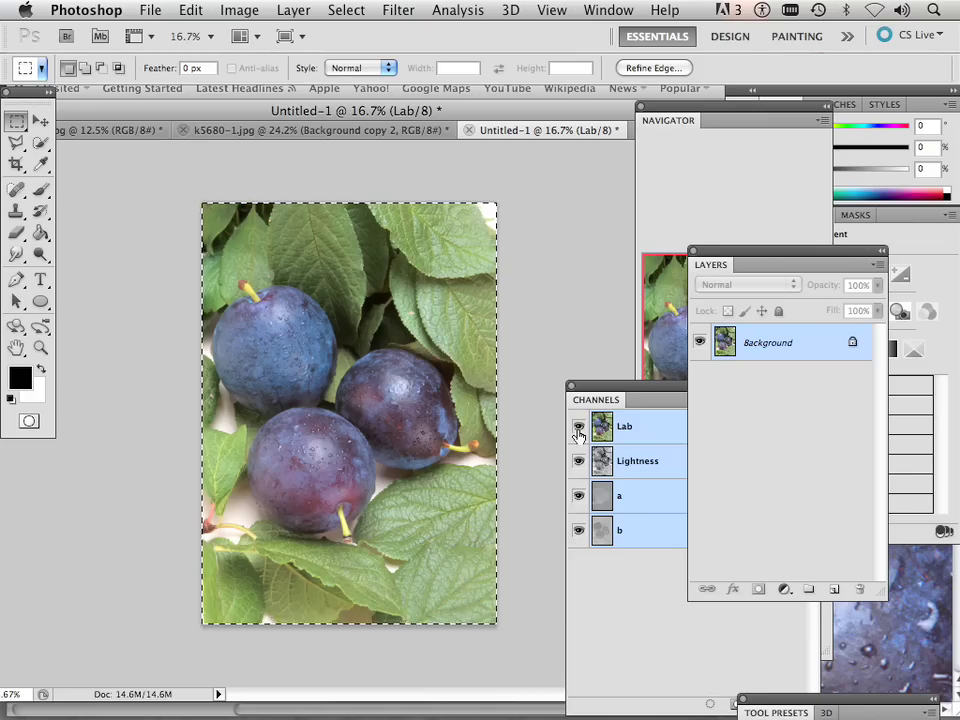
left_click(645, 463)
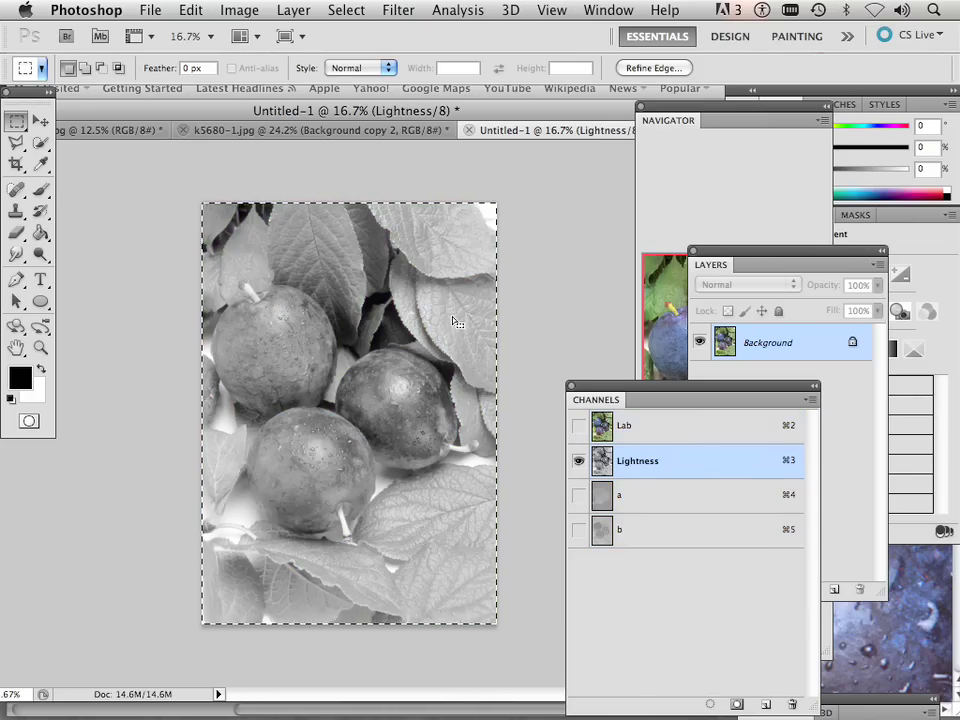
left_click(578, 494)
left_click(579, 524)
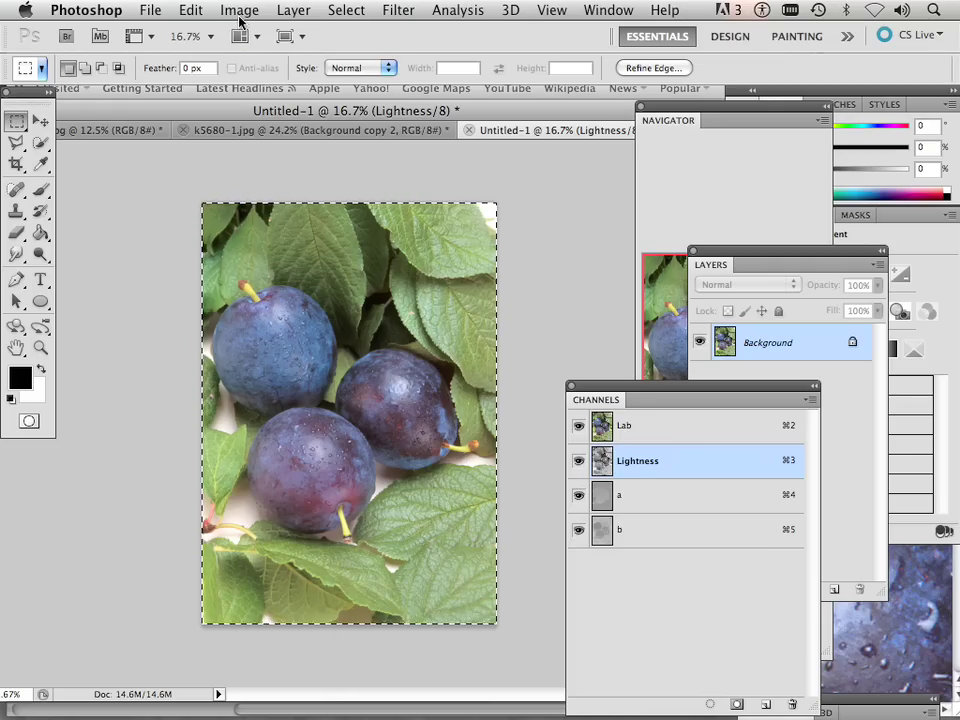
left_click(238, 10)
mouse_move(247, 31)
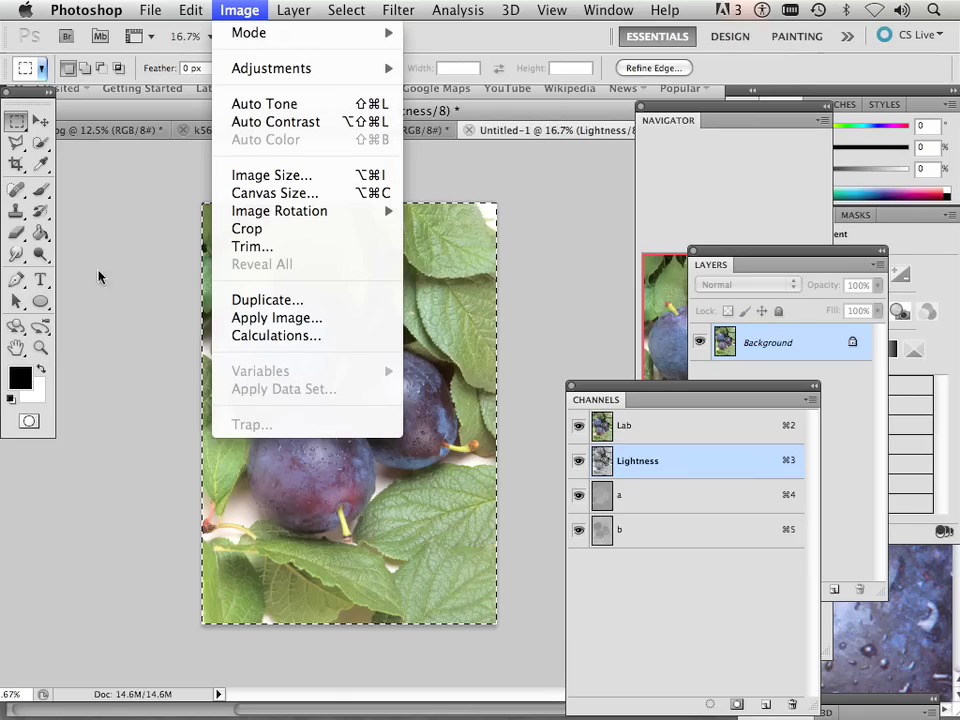
left_click(101, 202)
left_click(244, 10)
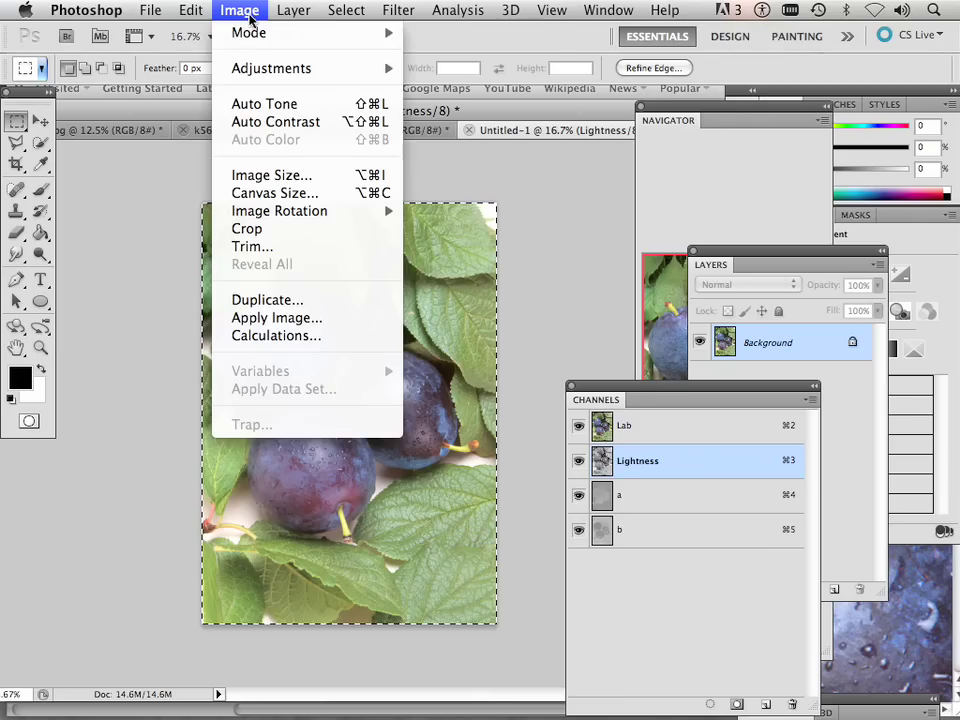
mouse_move(267, 70)
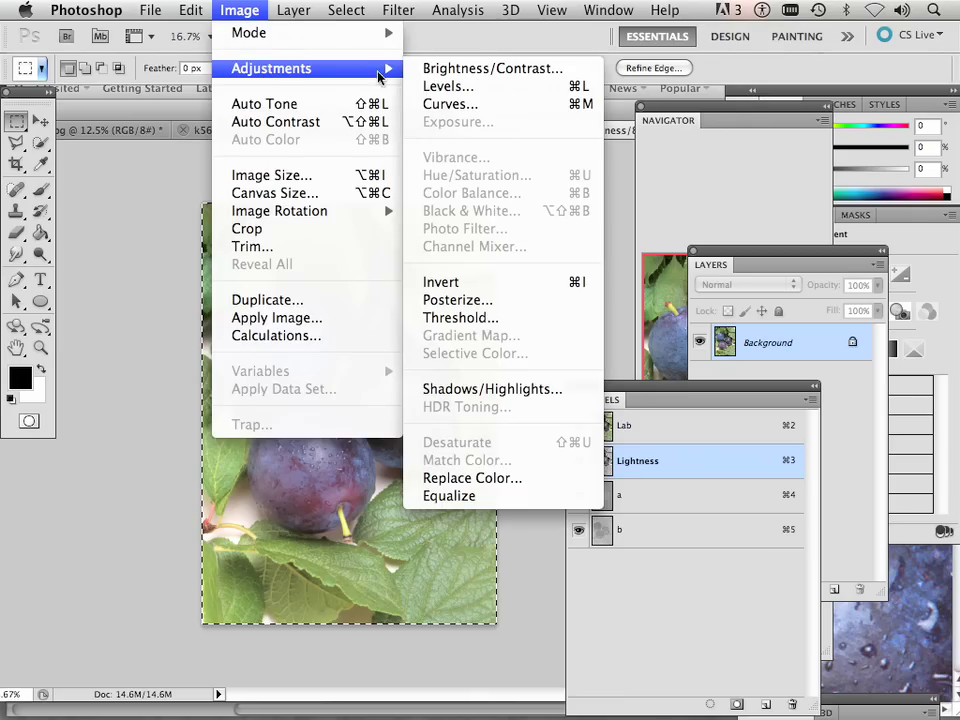
left_click(415, 103)
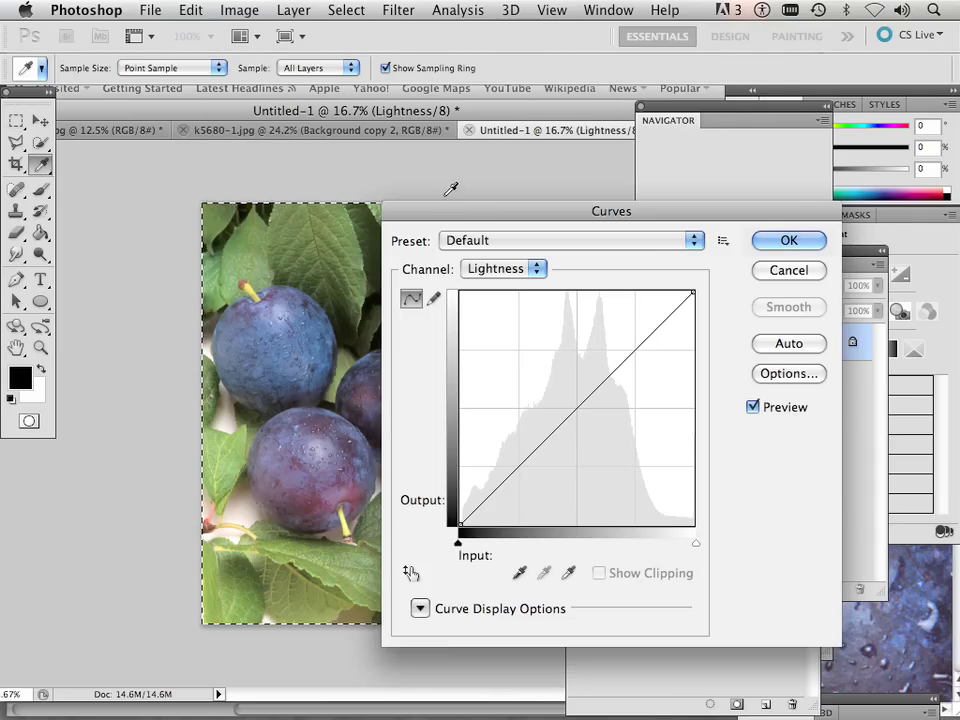
left_click_drag(461, 214, 681, 556)
left_click(782, 347)
left_click(731, 604)
left_click(735, 610)
left_click_drag(748, 549, 593, 376)
left_click(805, 444)
double_click(788, 343)
left_click(647, 338)
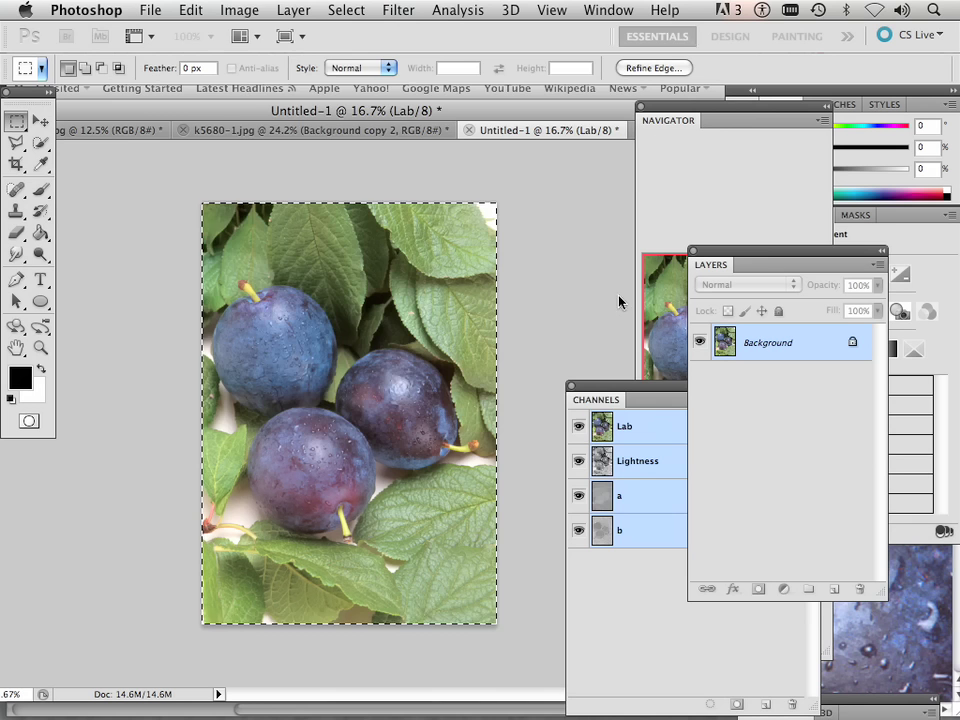
left_click(241, 10)
mouse_move(279, 69)
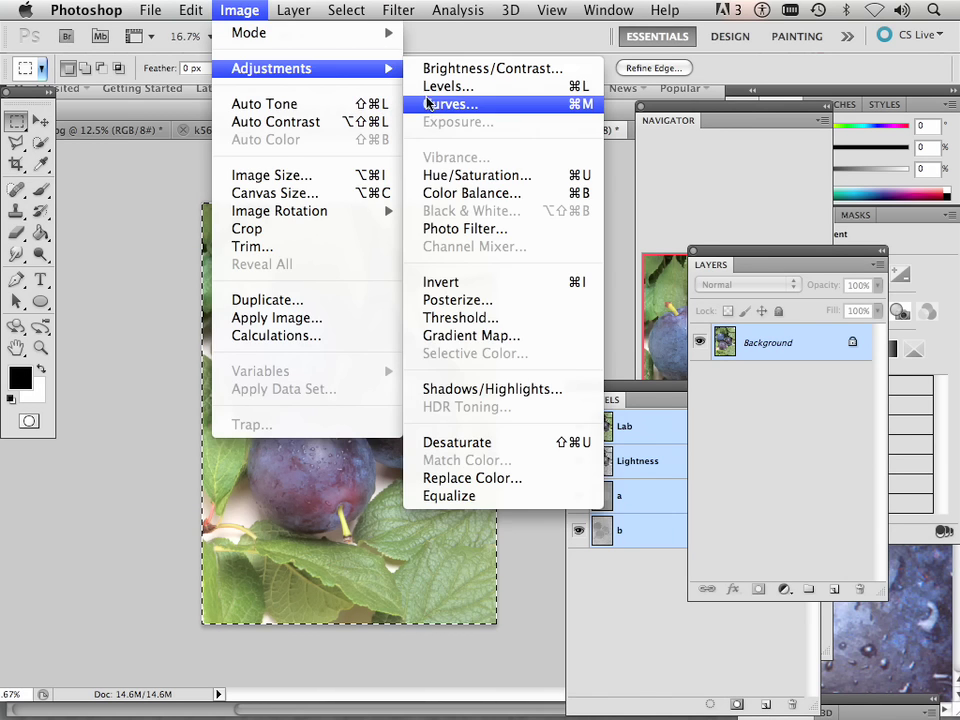
left_click(430, 101)
left_click_drag(546, 392, 625, 197)
left_click(652, 251)
left_click(580, 264)
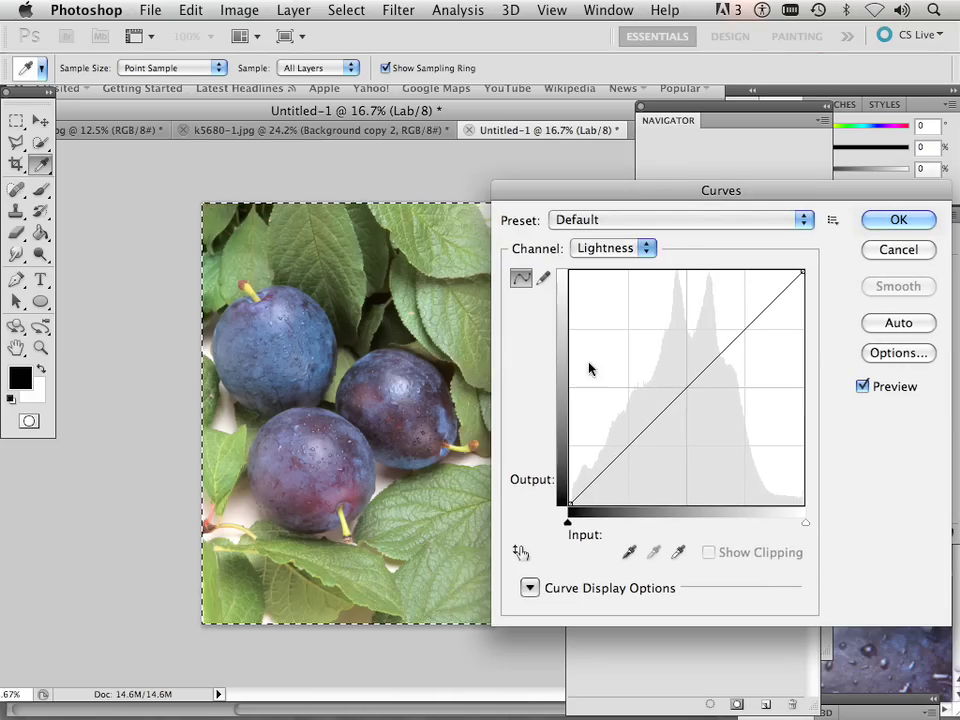
left_click_drag(570, 527, 617, 527)
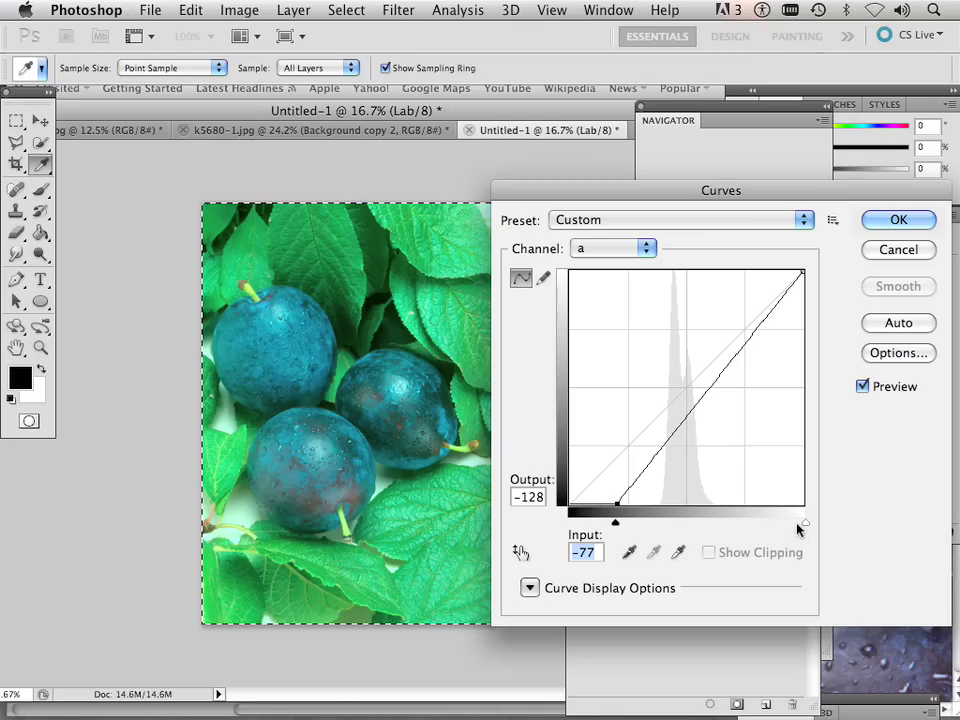
left_click_drag(805, 522, 760, 525)
Duplicate the Background layer and bring up Curves for the Background copy.
left_click(887, 256)
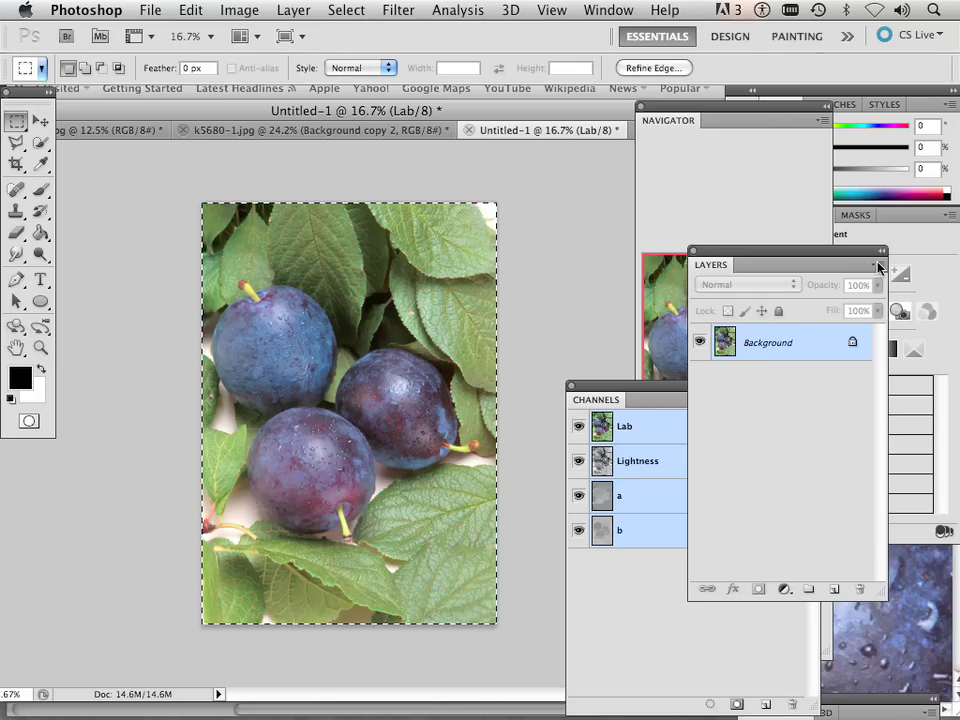
left_click_drag(765, 349, 834, 589)
left_click(240, 10)
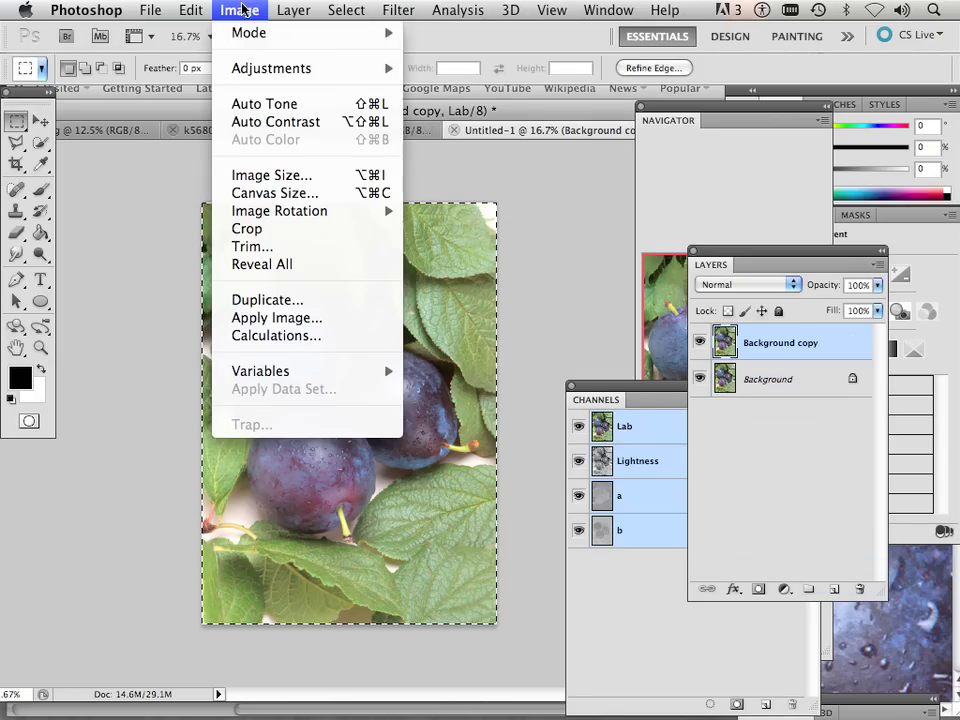
mouse_move(255, 70)
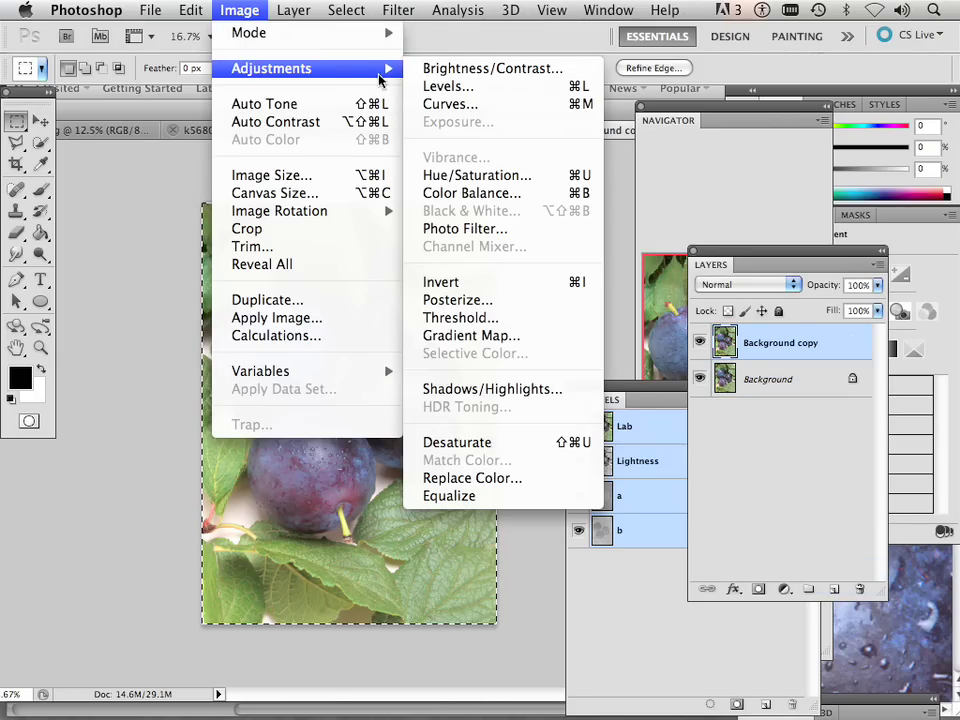
left_click(437, 104)
Steepen the a-channel curve, moving its black and white inputs to -69 and 71.
left_click(598, 256)
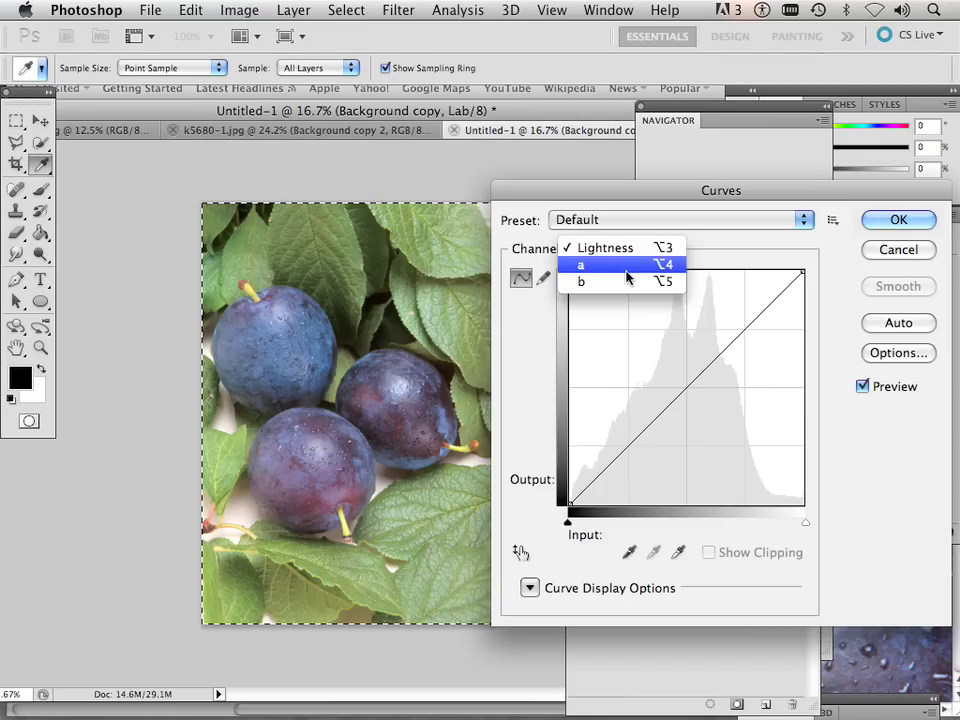
left_click(628, 274)
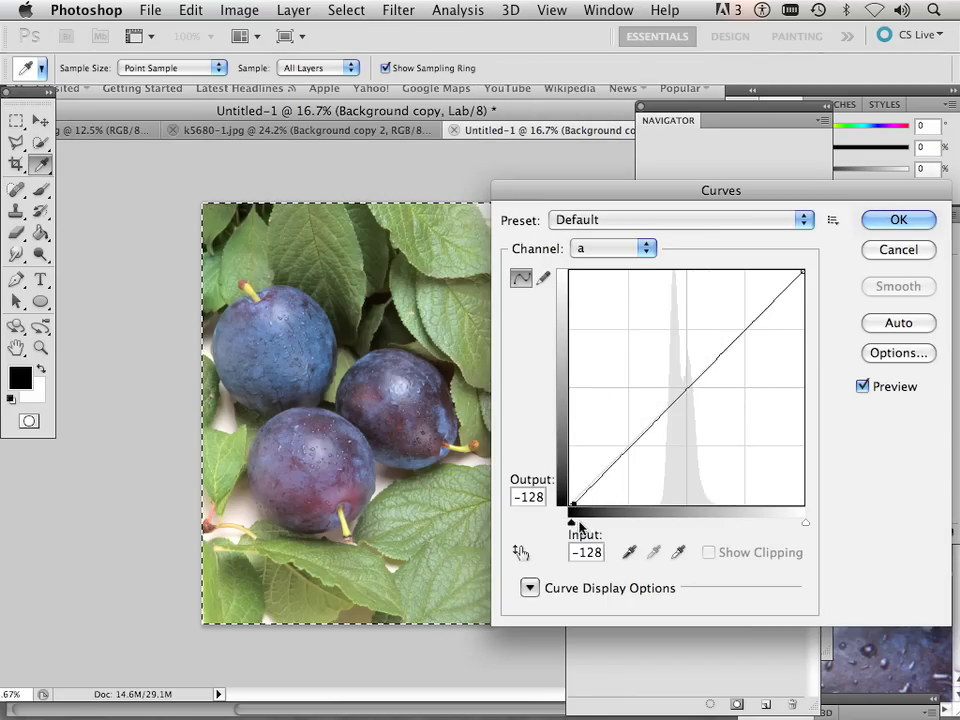
left_click_drag(585, 524, 616, 524)
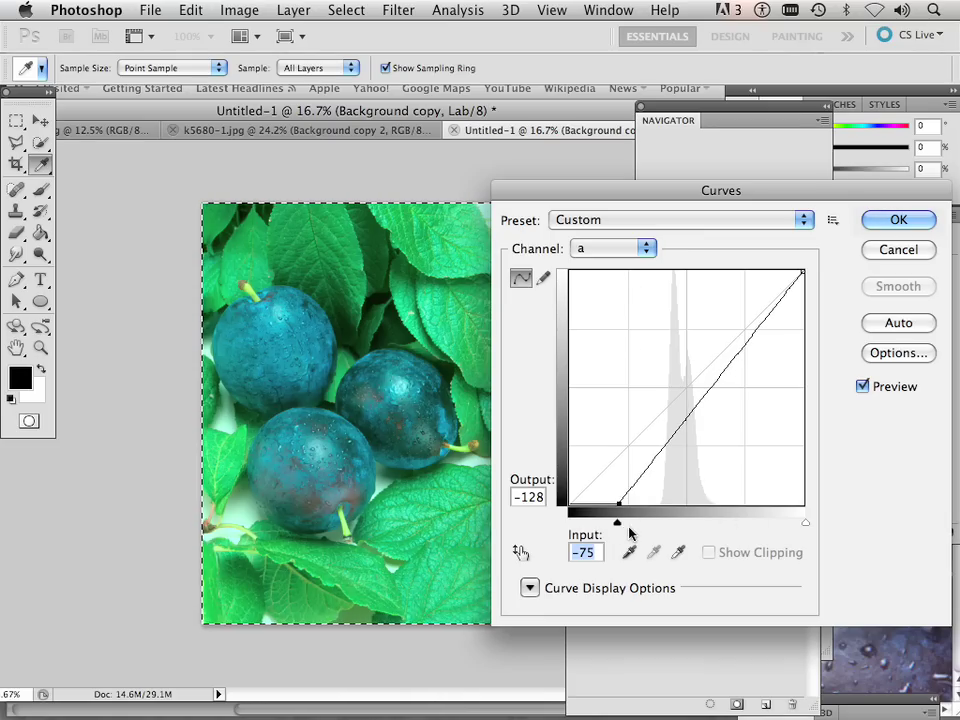
left_click_drag(619, 525, 625, 527)
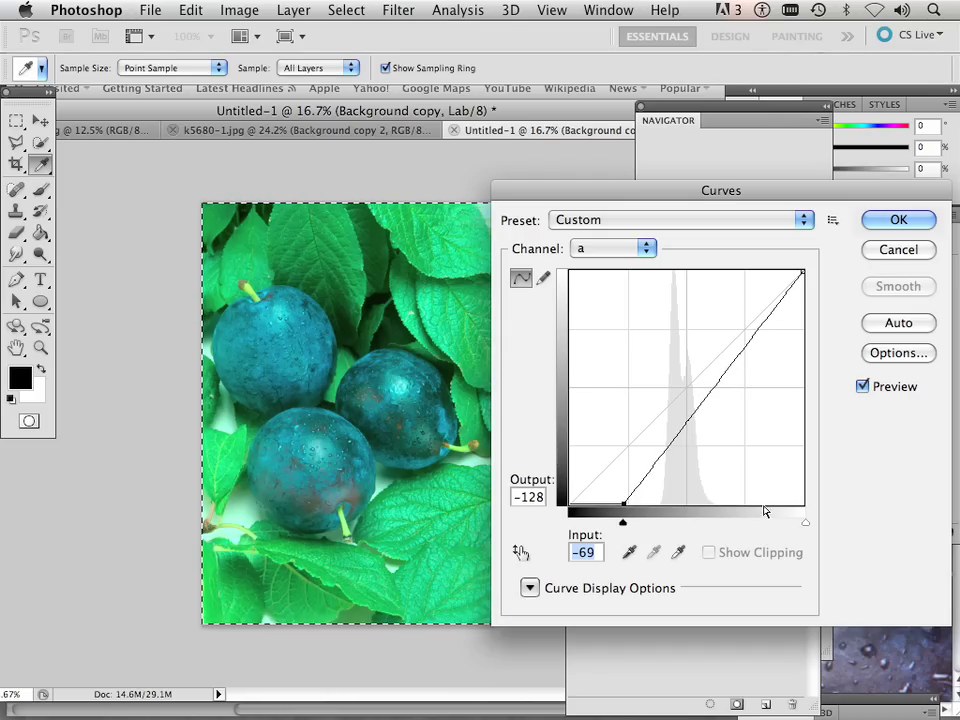
left_click_drag(806, 528, 753, 521)
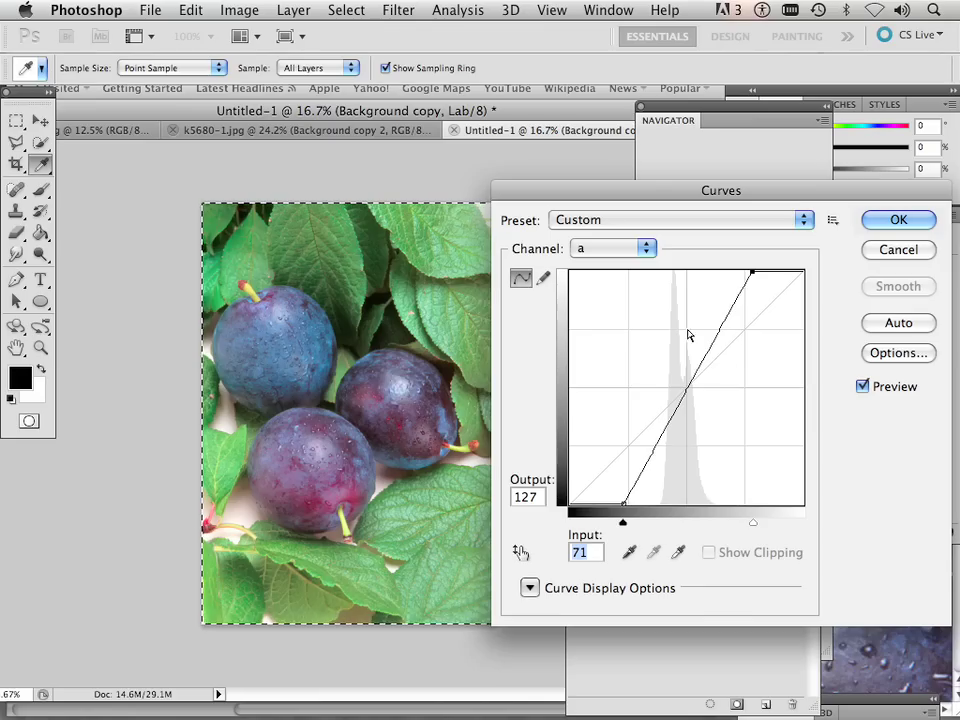
Set the b curve's black and white inputs to -60 and 77, then apply Curves.
left_click(630, 250)
left_click(632, 266)
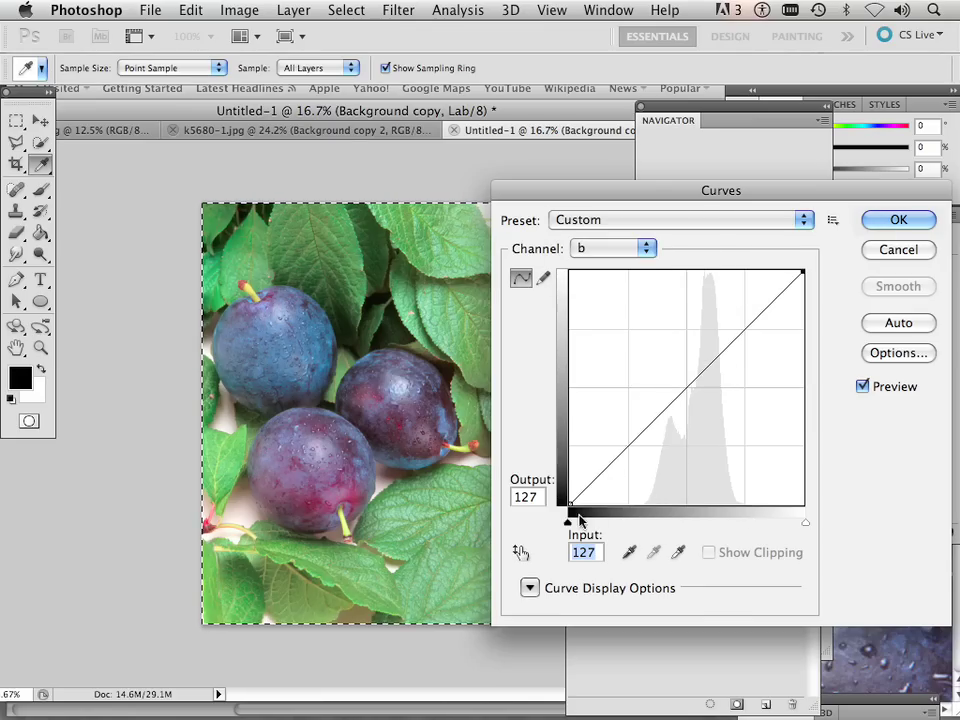
left_click_drag(567, 525, 636, 512)
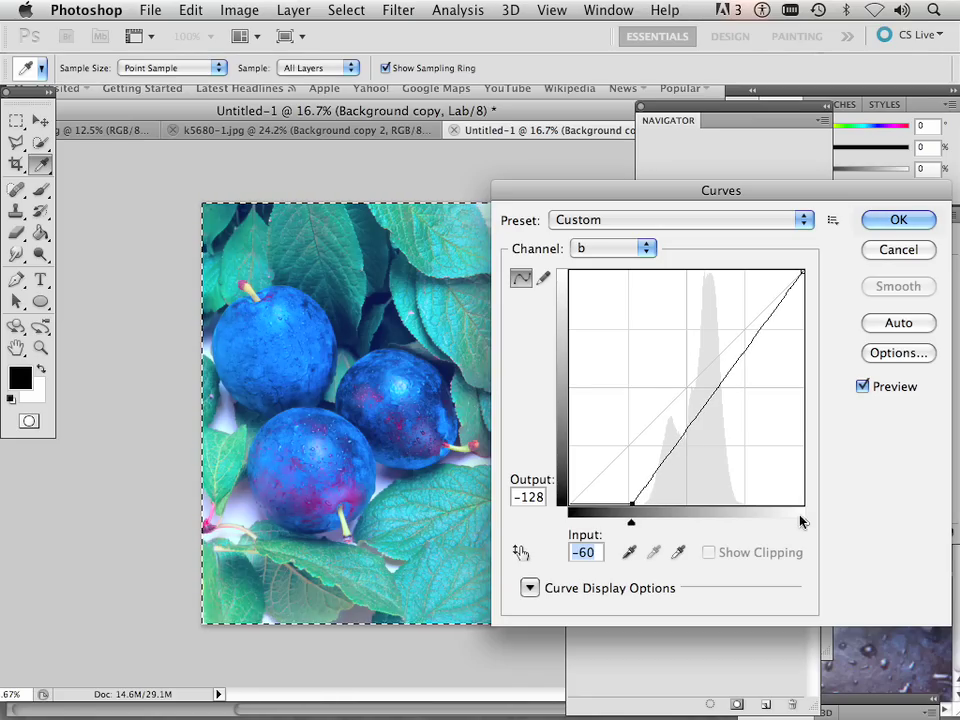
left_click_drag(806, 526, 756, 516)
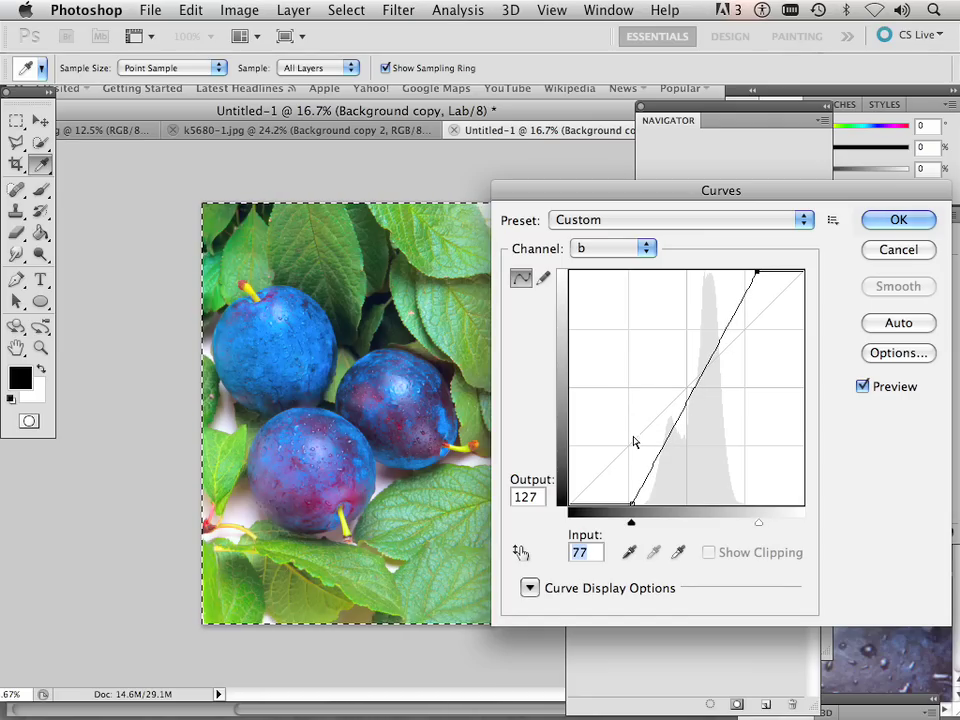
left_click(895, 222)
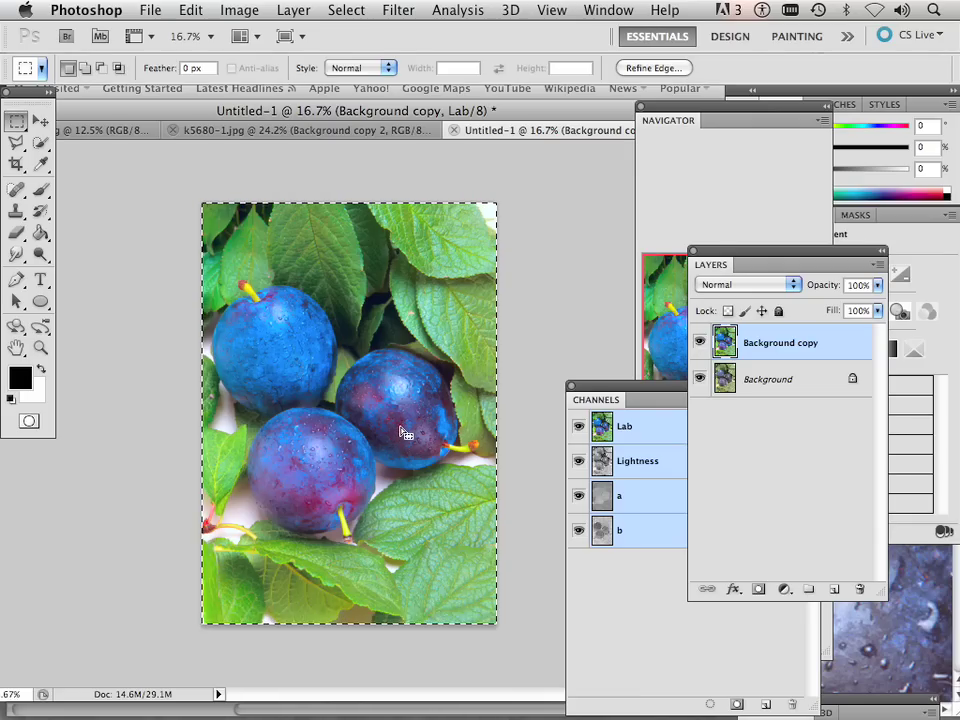
left_click(699, 344)
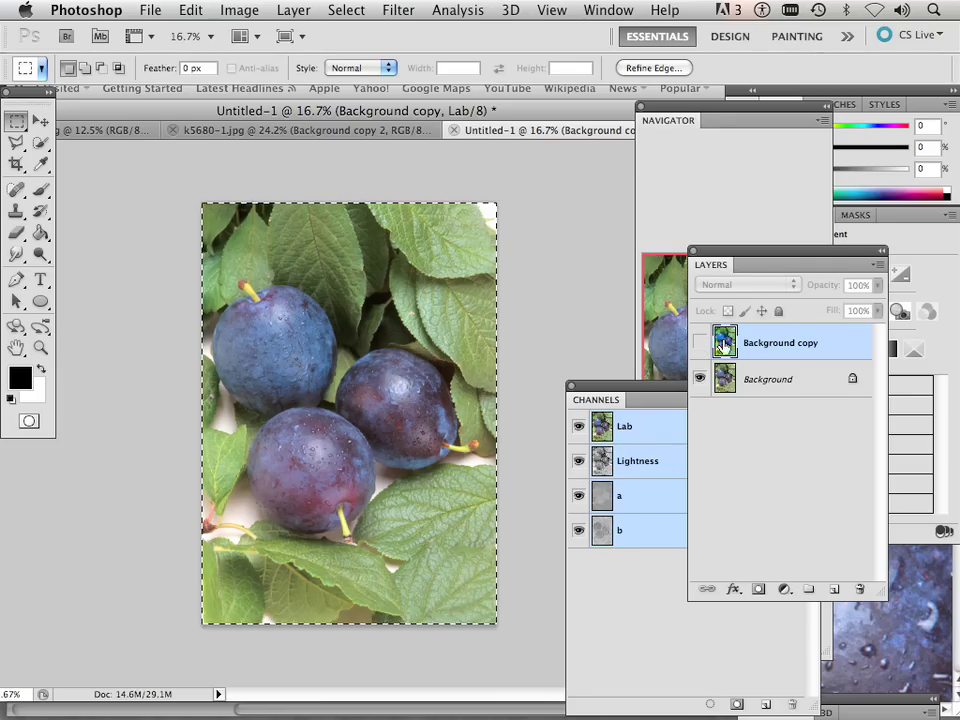
left_click(699, 344)
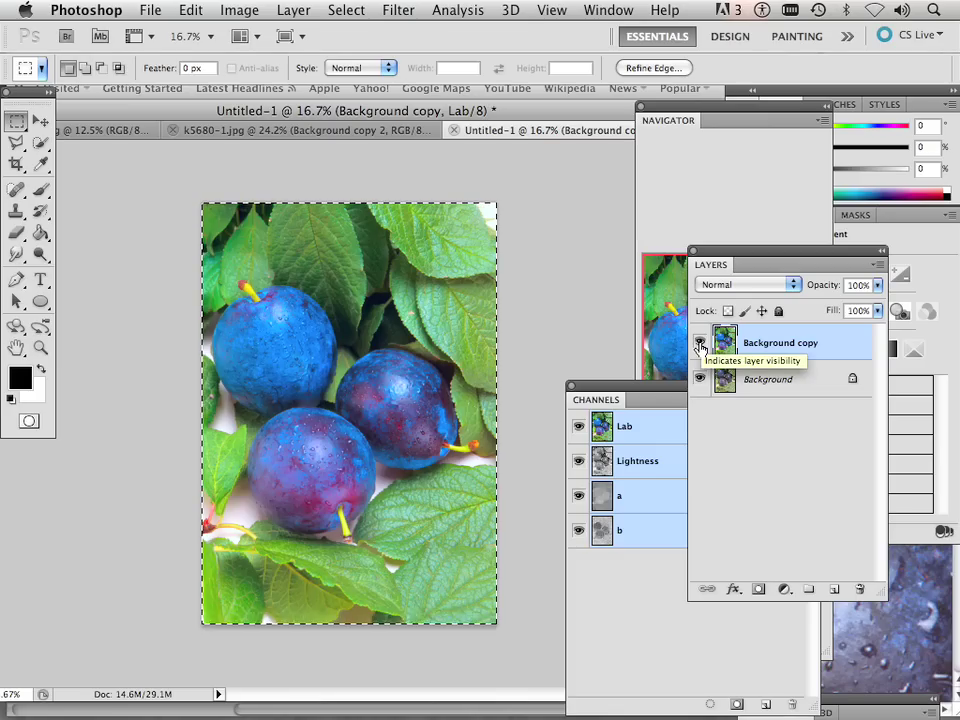
left_click(699, 344)
left_click(699, 344)
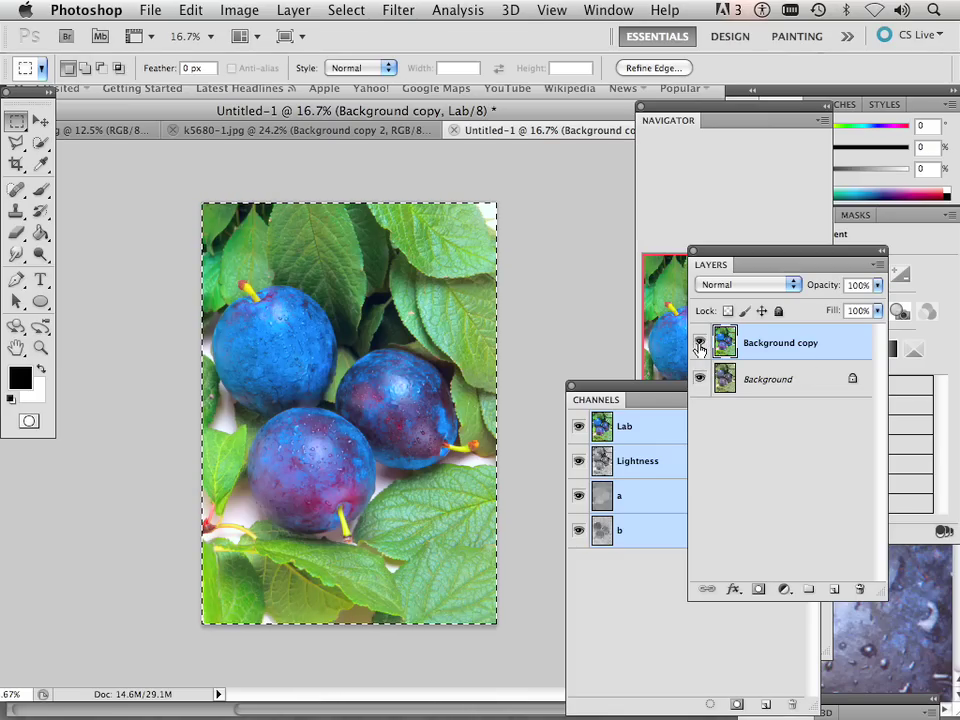
left_click(699, 344)
left_click(699, 345)
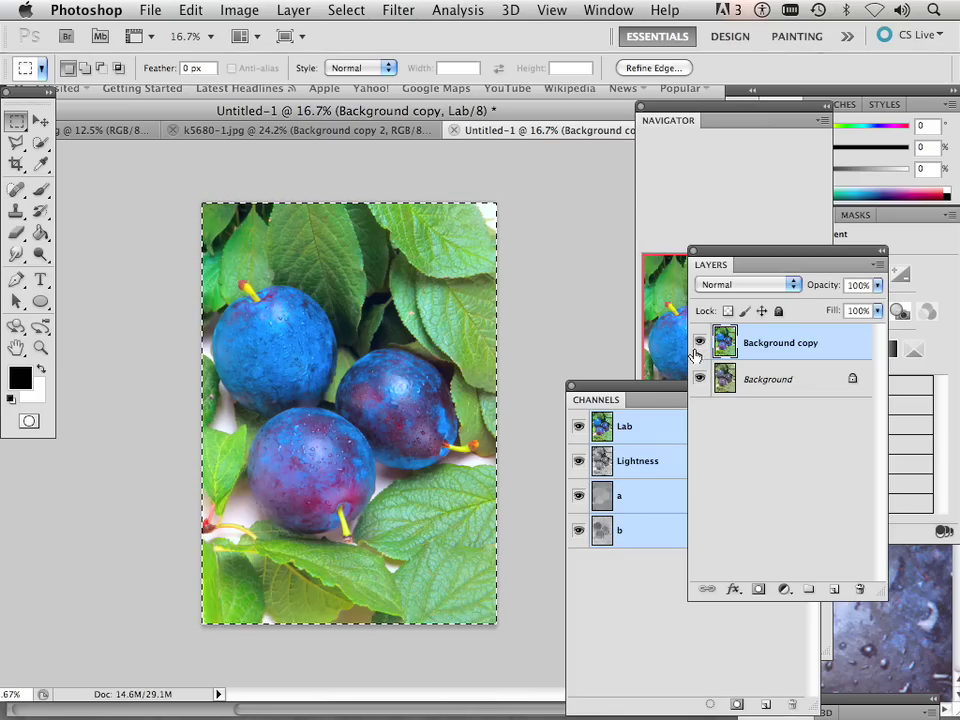